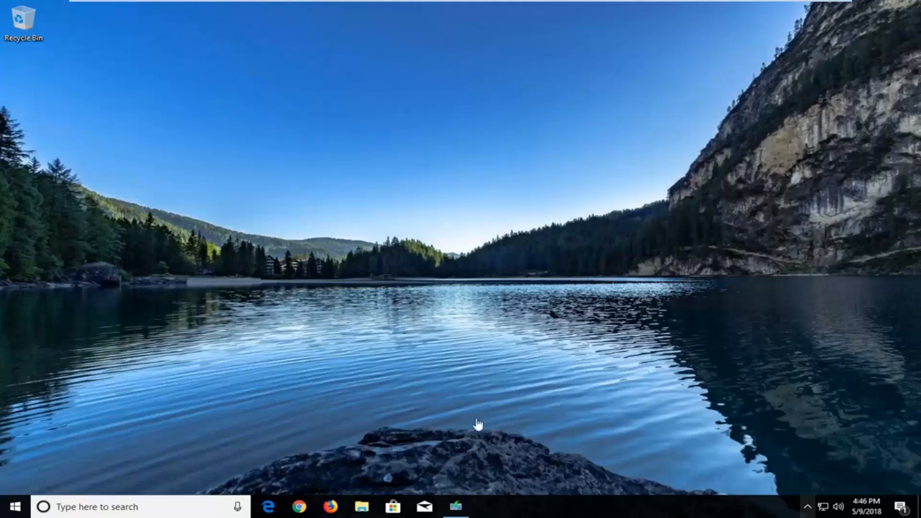
# Open Chrome and go to the Google home page at google.com.
pyautogui.click(300, 507)
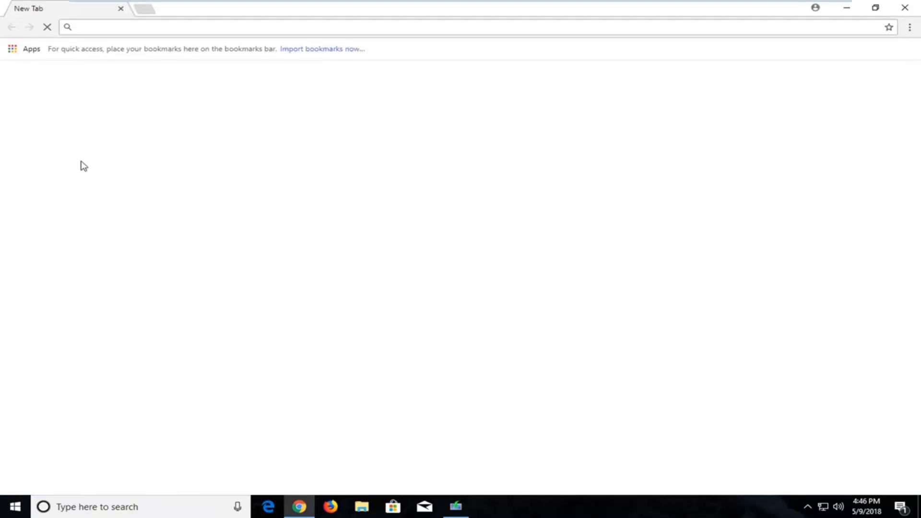
pyautogui.write('google.c')
pyautogui.press('Return')
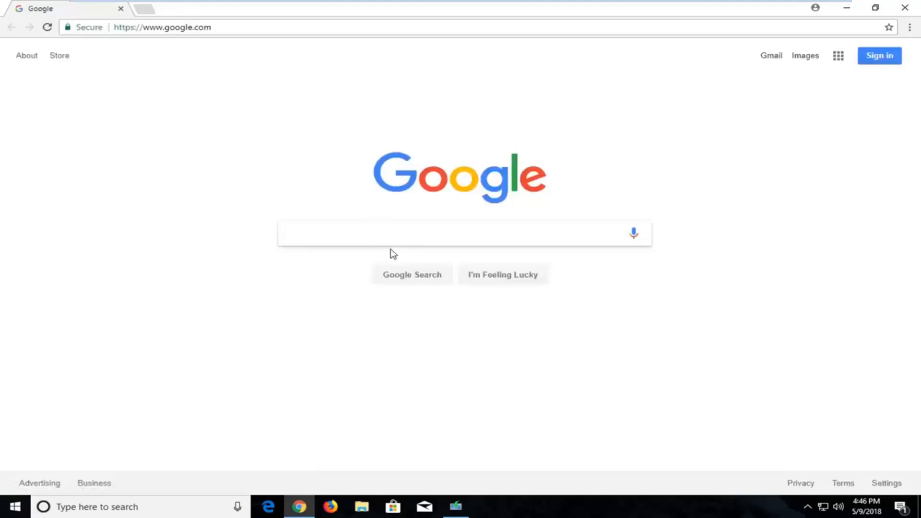
# Search Google for "realtek high definition audio codecs".
pyautogui.write('realt')
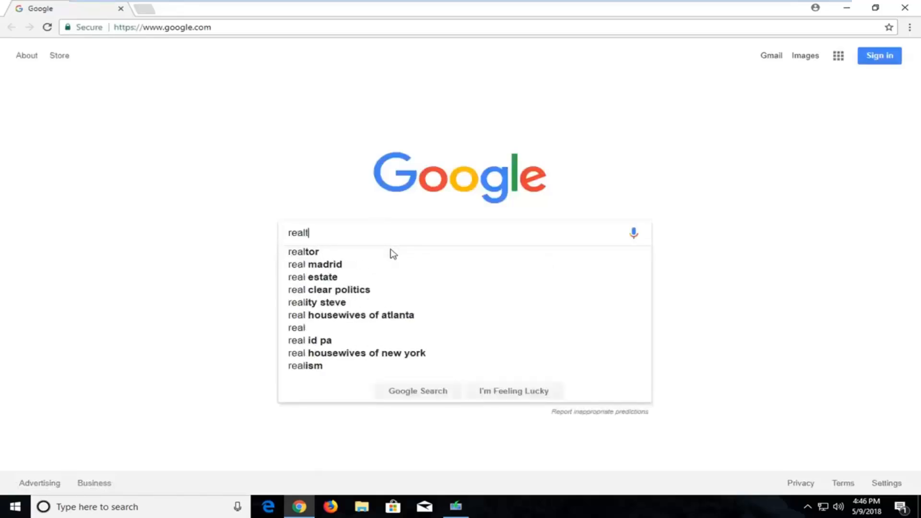
pyautogui.write('ek ')
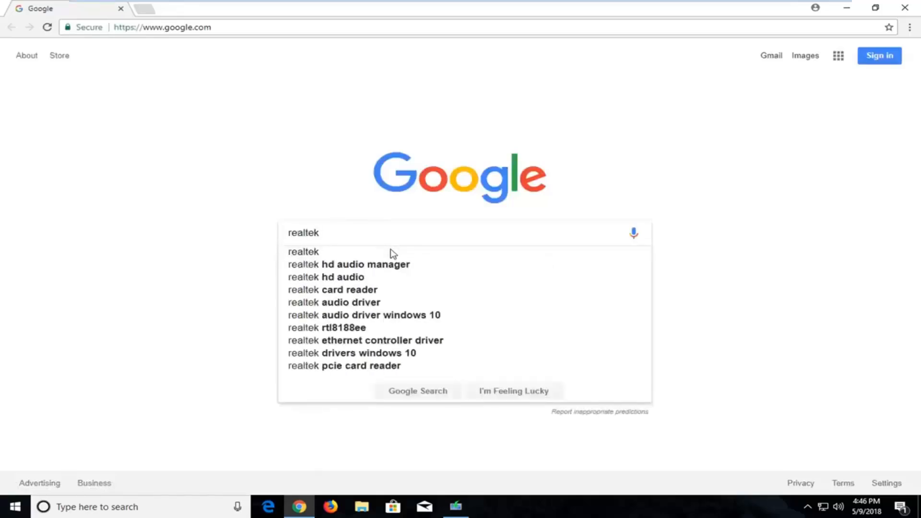
pyautogui.write('high d')
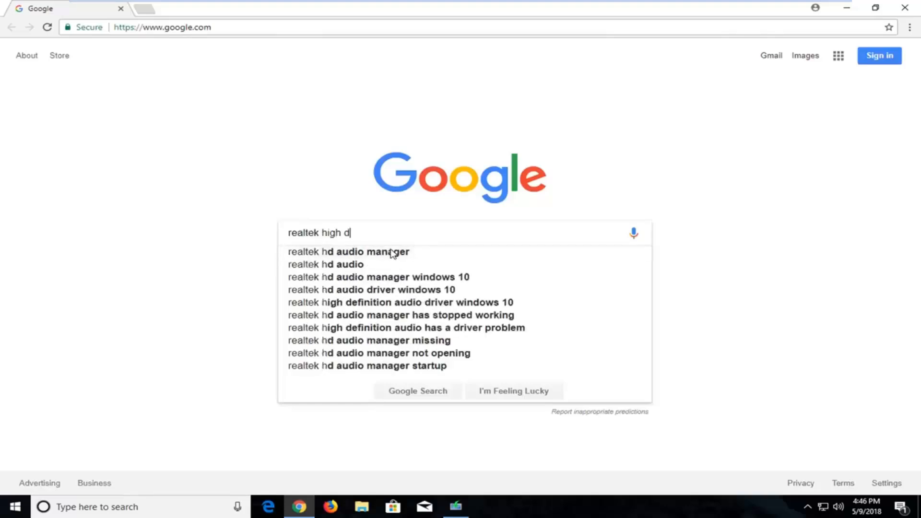
pyautogui.write('efinition audio coe')
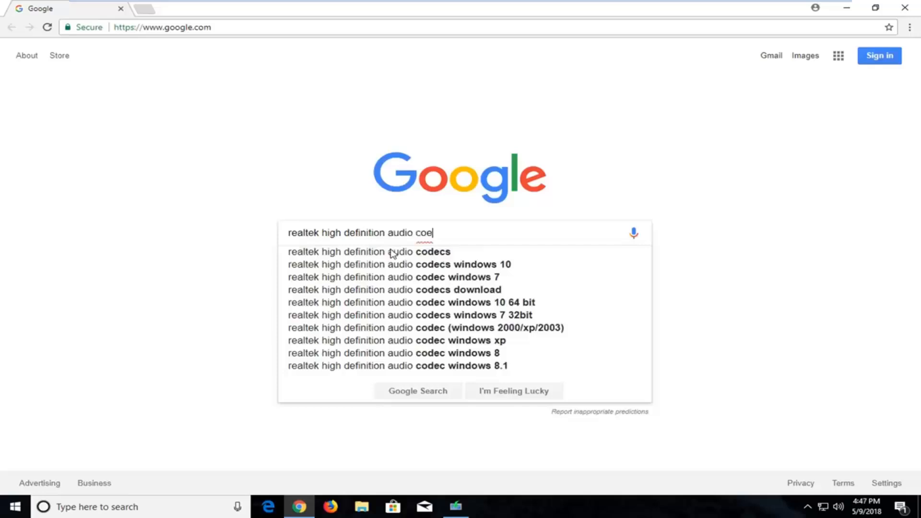
pyautogui.press('BackSpace')
pyautogui.write('dec')
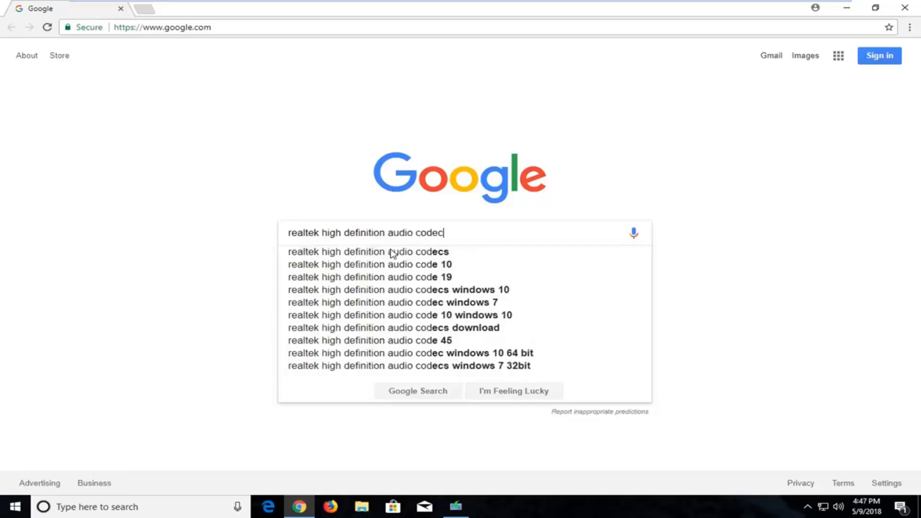
pyautogui.click(393, 251)
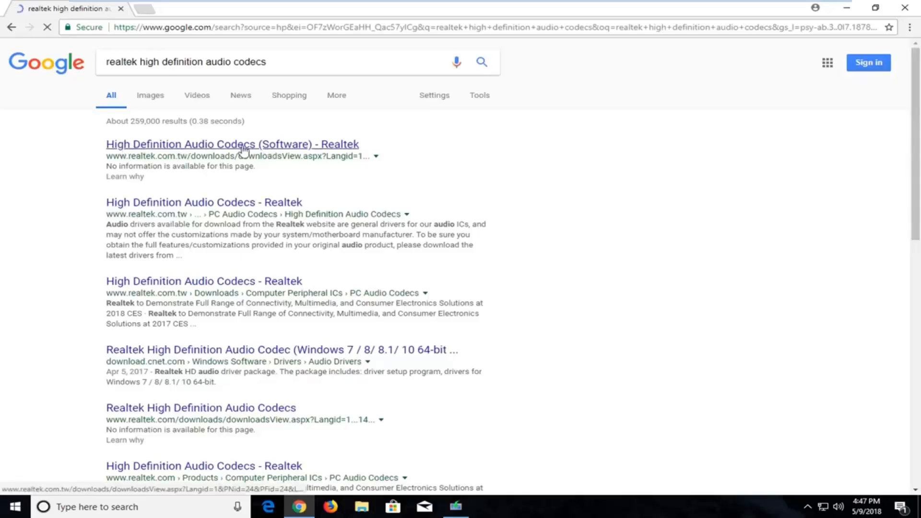
# From Realtek's High Definition Audio Codecs (Software) result, accept the terms and download the 32-bit Windows 7/8/8.1/10 driver executable.
pyautogui.click(226, 144)
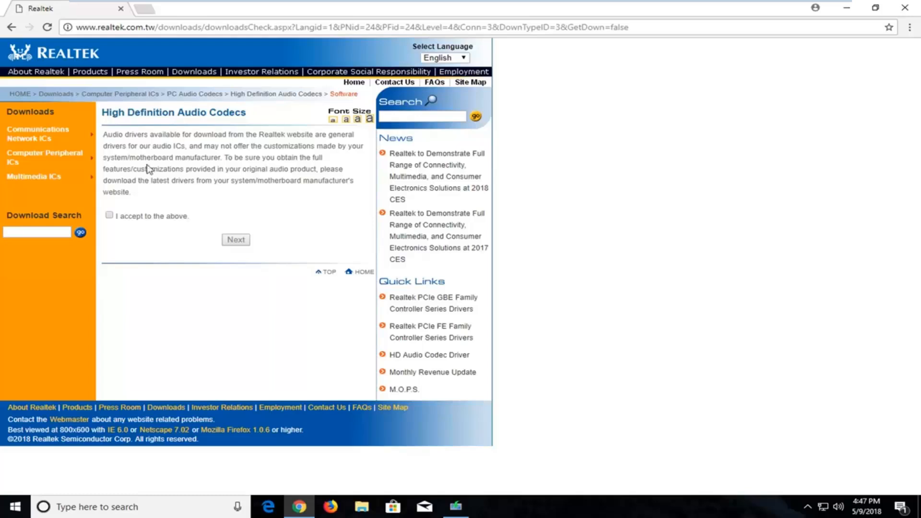
pyautogui.click(109, 216)
pyautogui.click(232, 244)
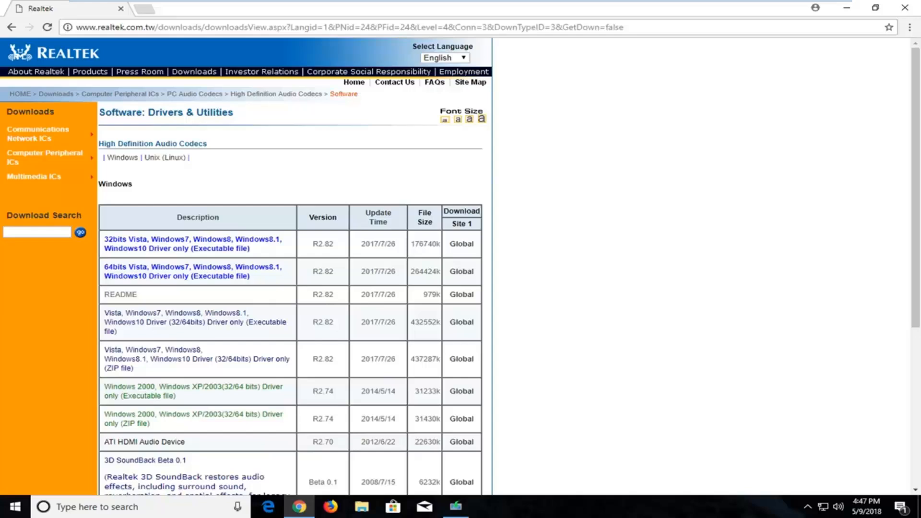
pyautogui.click(462, 245)
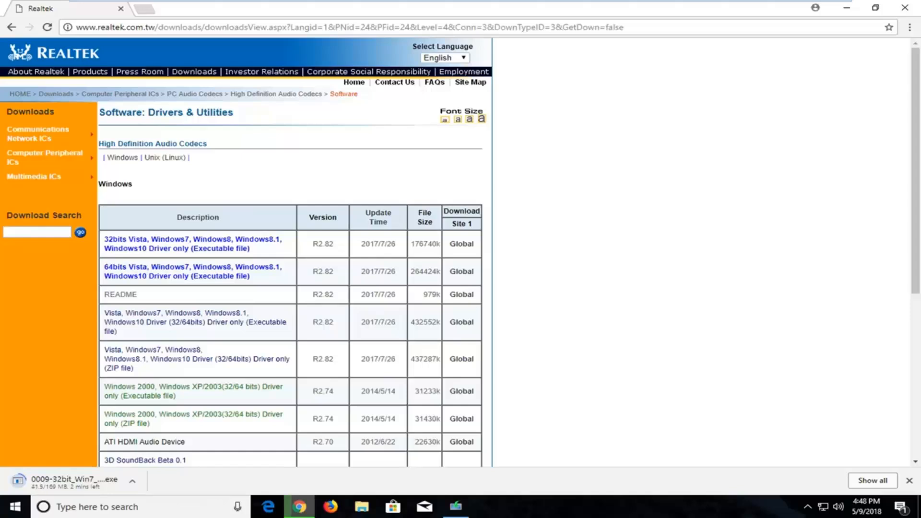
# Check the system type under the device specifications in Windows system settings, and close the settings.
pyautogui.rightClick(13, 509)
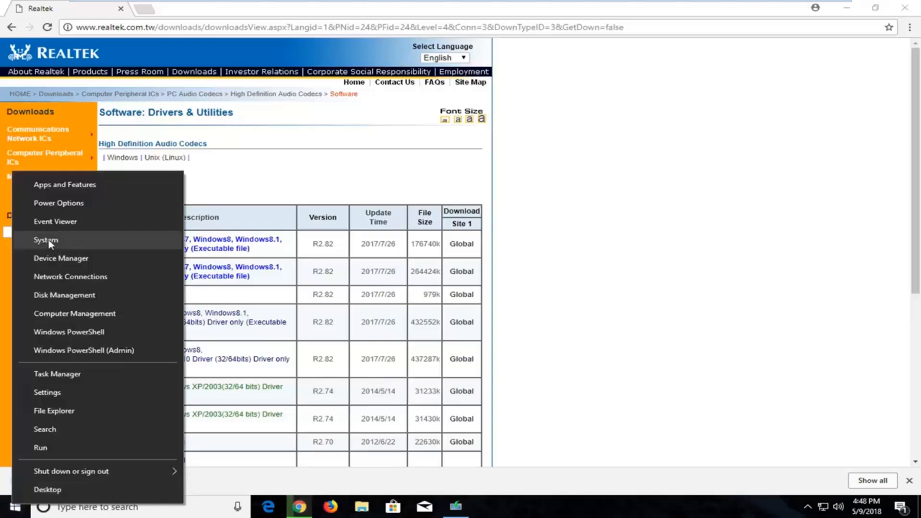
pyautogui.click(55, 240)
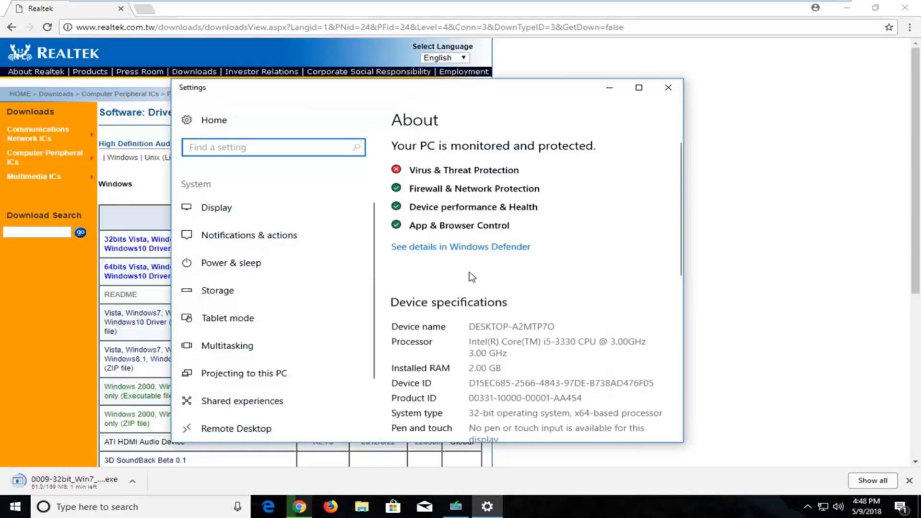
pyautogui.scroll(-1, 496, 242)
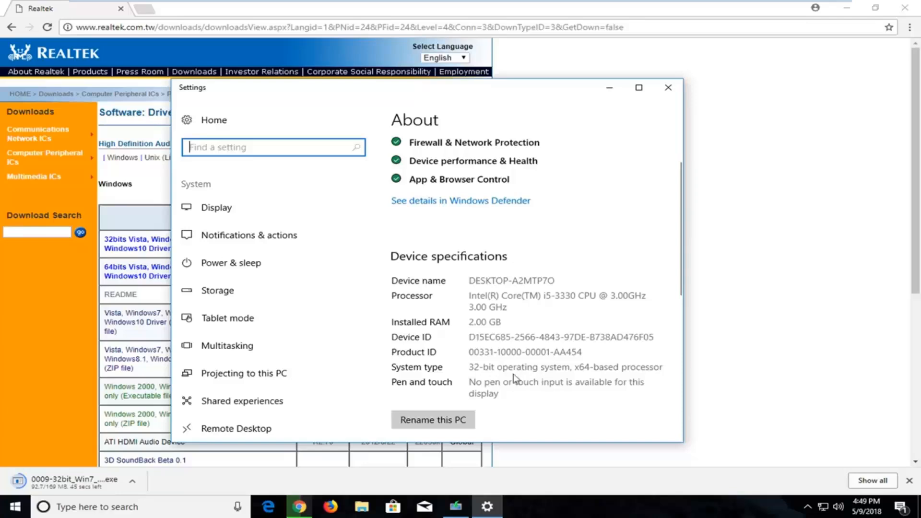
pyautogui.click(668, 89)
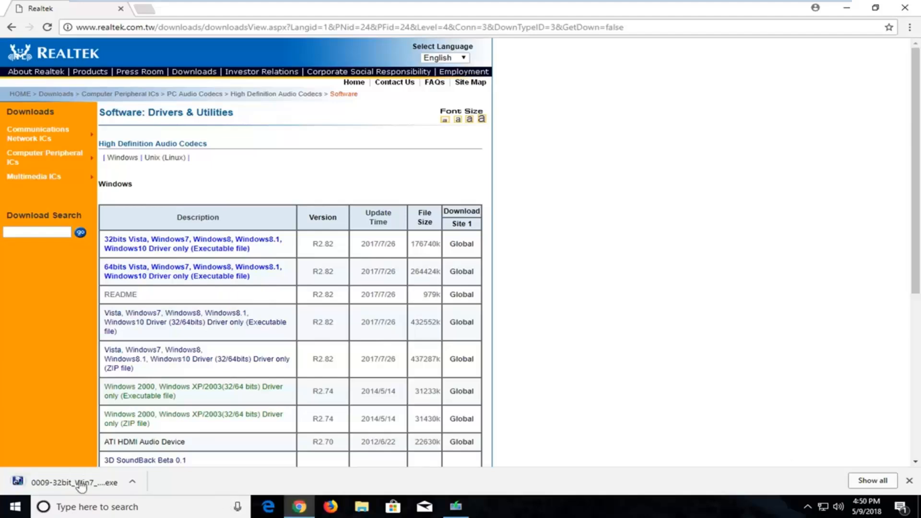
# Run the downloaded 32-bit Realtek driver installer and allow it to make changes to the device.
pyautogui.click(59, 483)
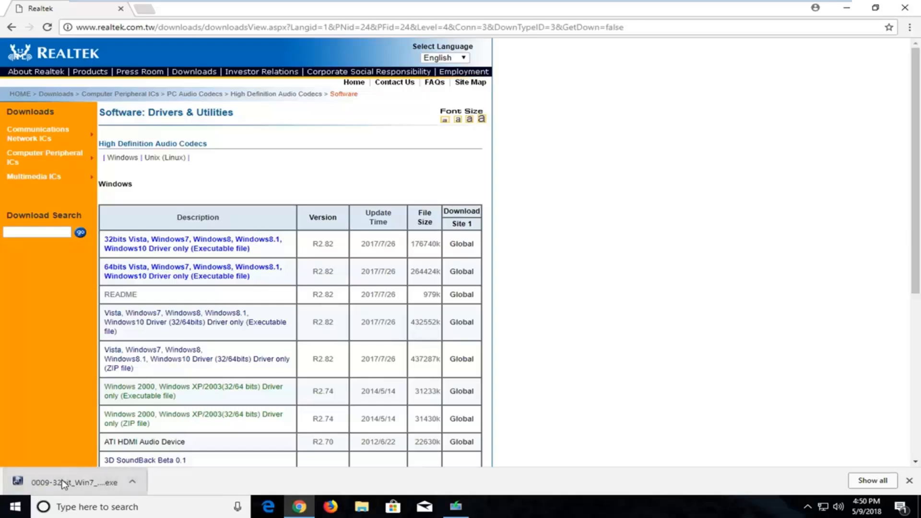
pyautogui.moveTo(732, 9); pyautogui.dragTo(648, 36)
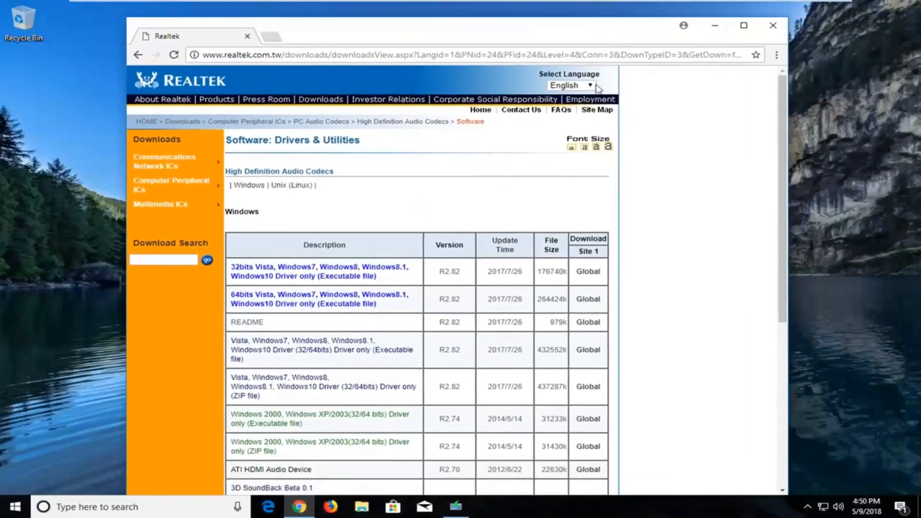
pyautogui.click(744, 25)
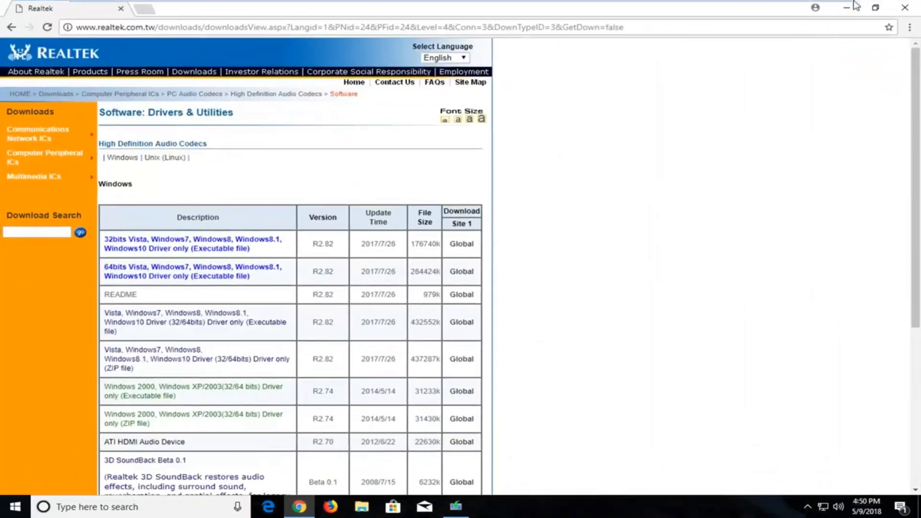
pyautogui.click(876, 8)
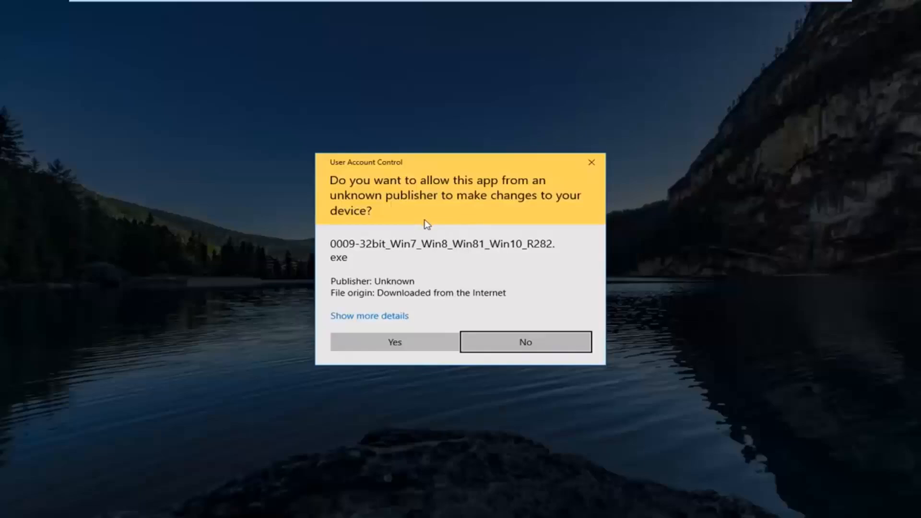
pyautogui.click(362, 344)
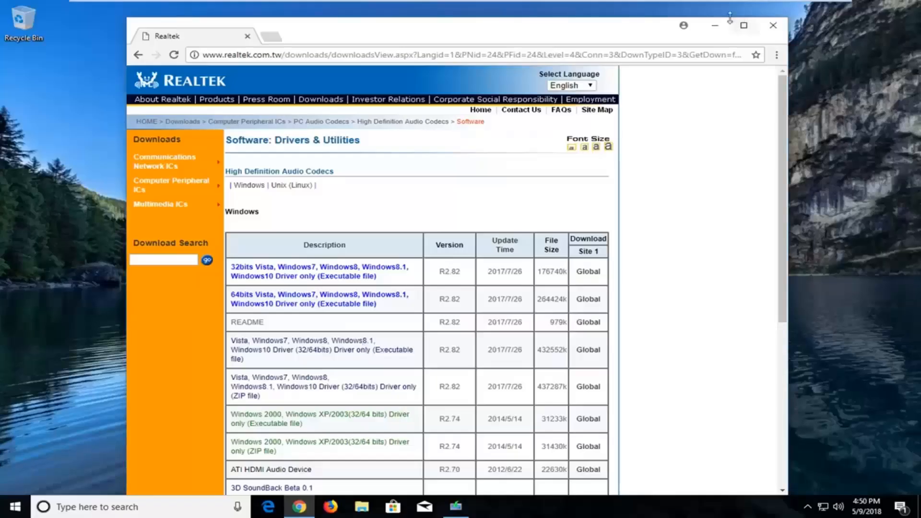
# Install Realtek High Definition Audio Driver R2.82 with the setup wizard and finish the setup.
pyautogui.moveTo(680, 18); pyautogui.dragTo(634, 17)
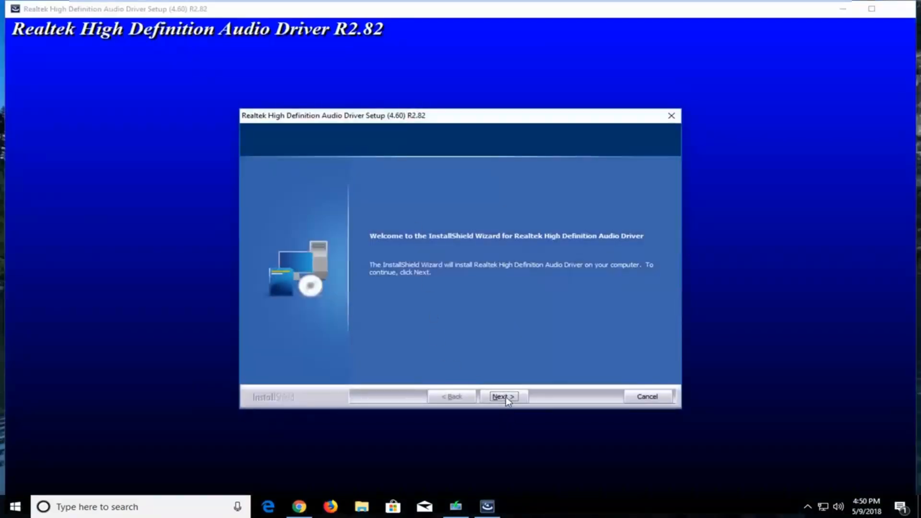
pyautogui.click(502, 397)
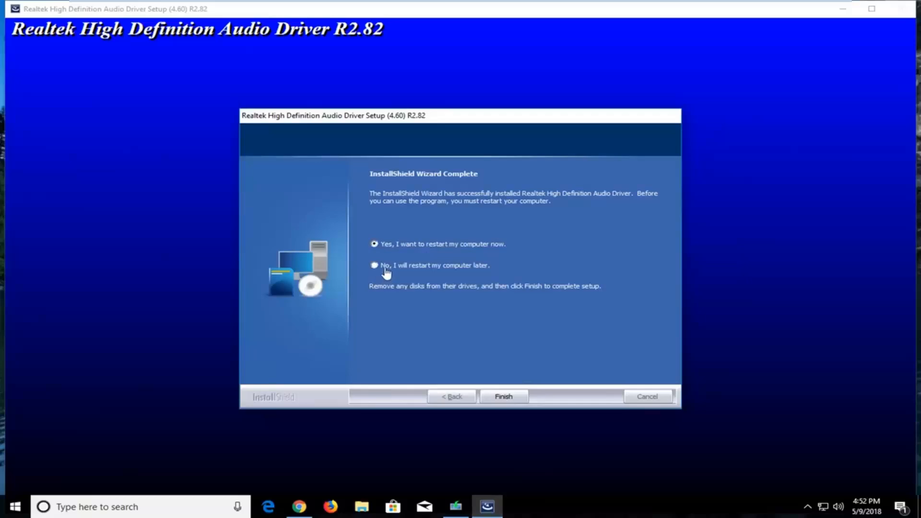
pyautogui.click(501, 398)
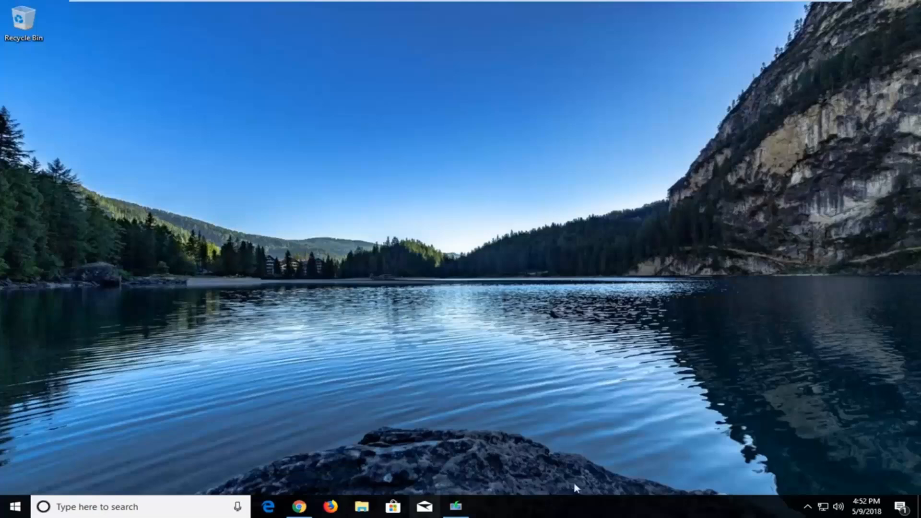
# Open the Windows recording devices and check that the options to show disabled and disconnected devices are enabled.
pyautogui.rightClick(838, 510)
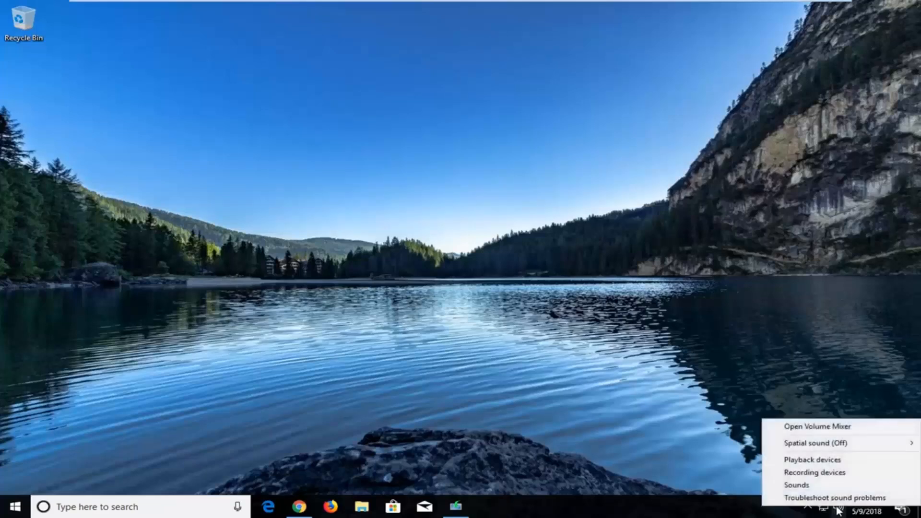
pyautogui.click(799, 472)
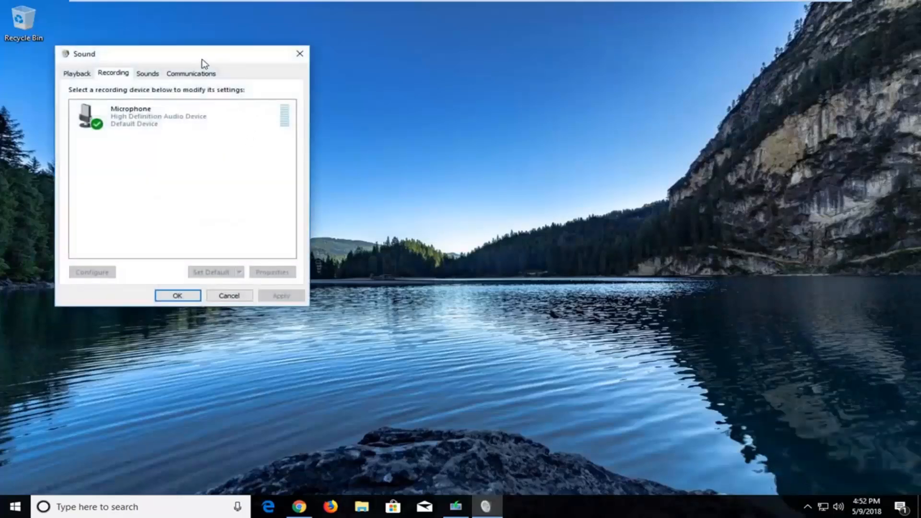
pyautogui.moveTo(201, 61); pyautogui.dragTo(355, 67)
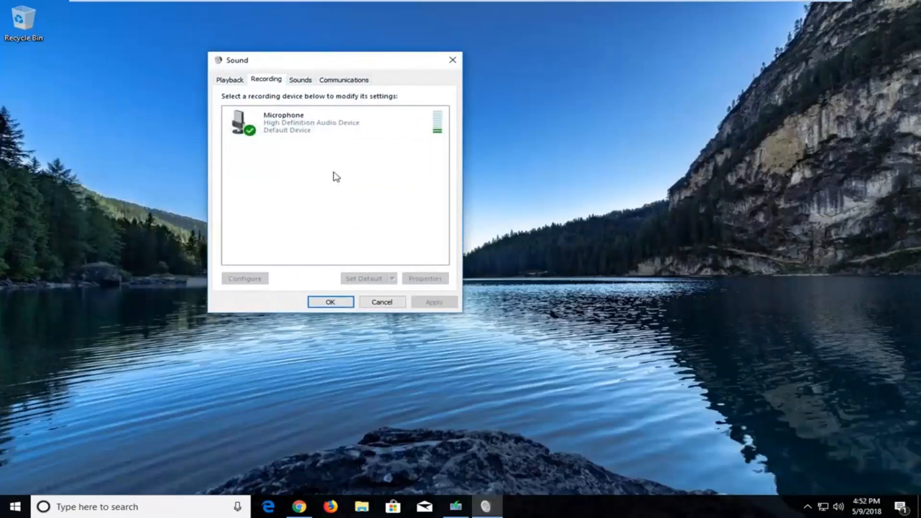
pyautogui.rightClick(352, 162)
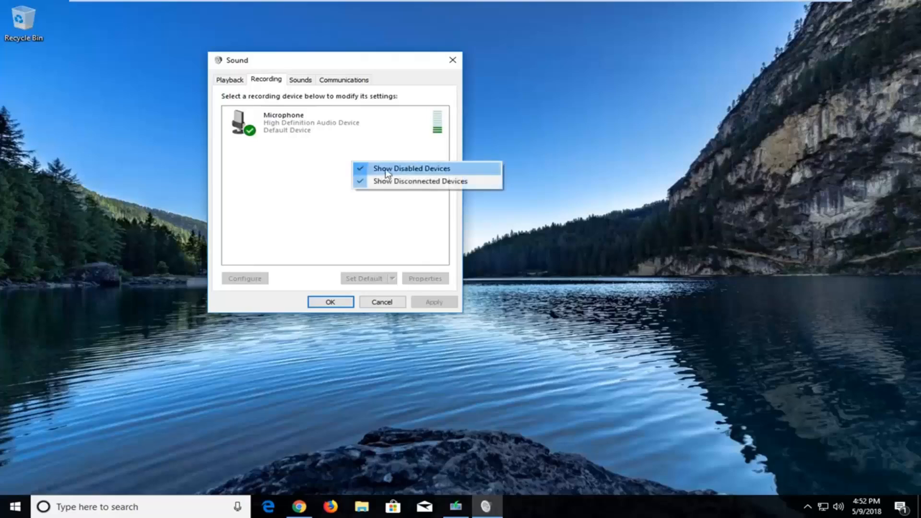
pyautogui.click(264, 183)
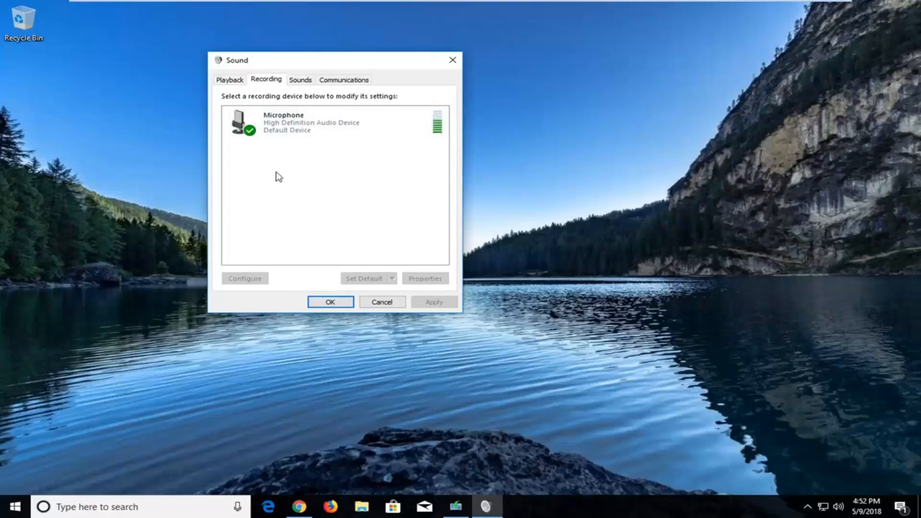
# Review the options available for the Microphone recording device and close the Sound settings.
pyautogui.click(283, 124)
pyautogui.rightClick(279, 119)
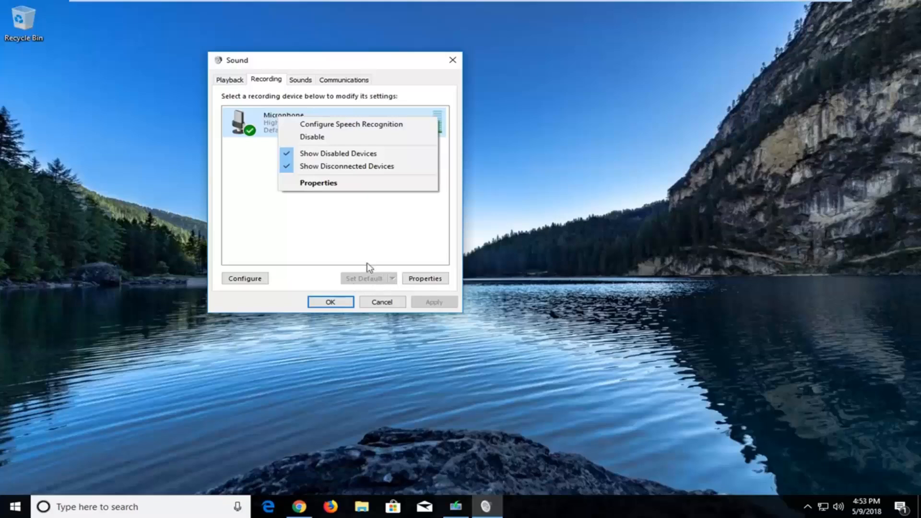
pyautogui.click(347, 242)
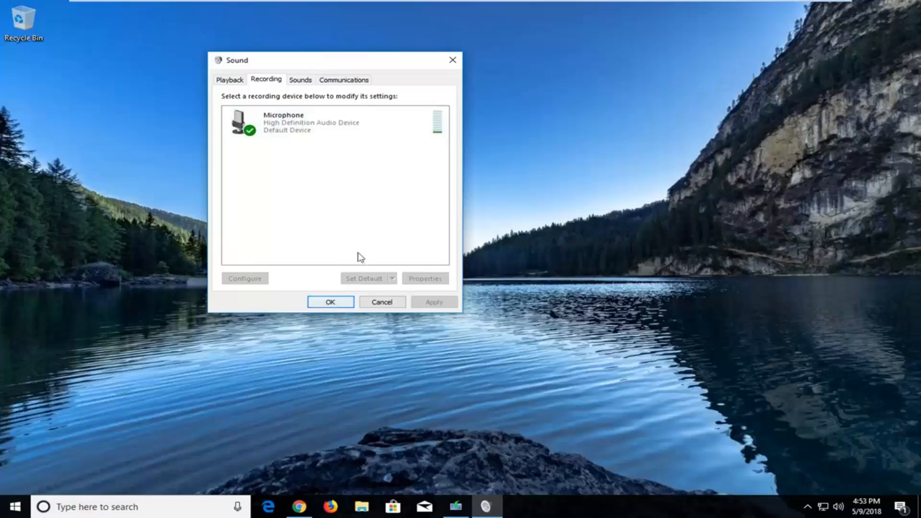
pyautogui.click(462, 60)
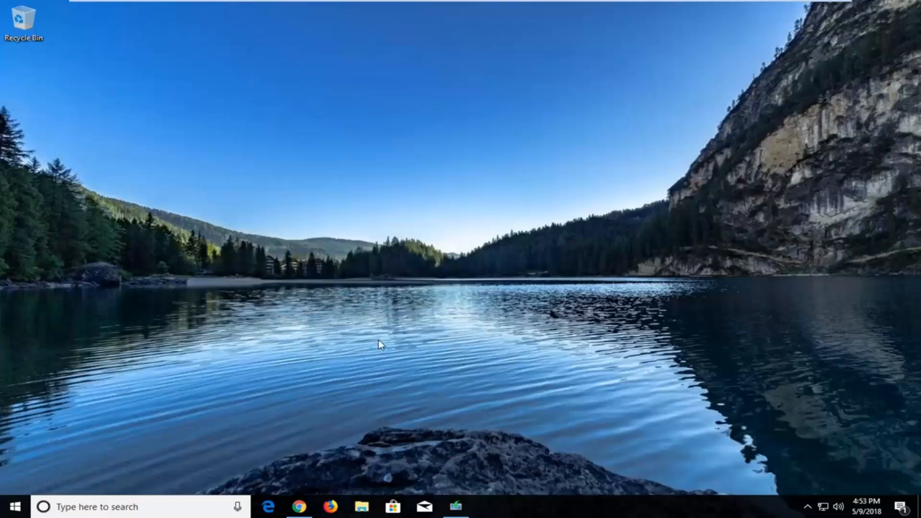